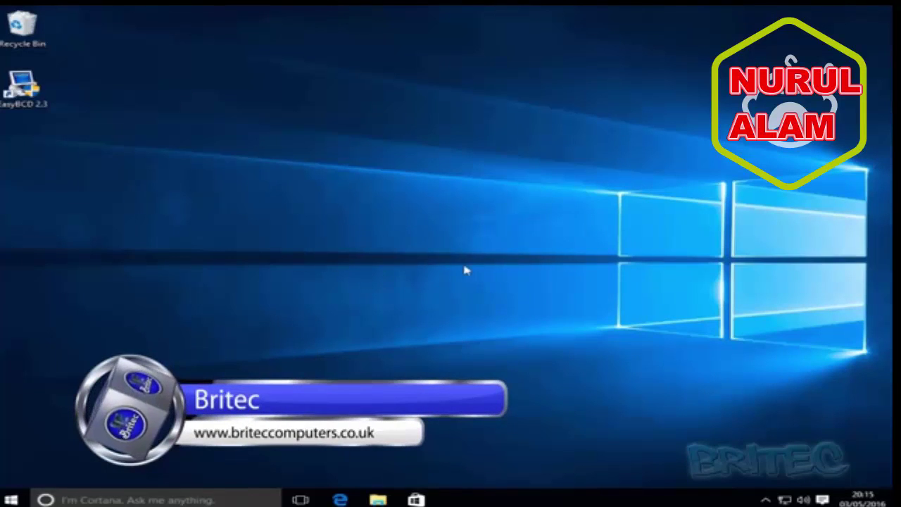
# Open Advanced display settings from the desktop, showing the greyed-out 1152 × 864 resolution and Related settings.
pyautogui.rightClick(421, 259)
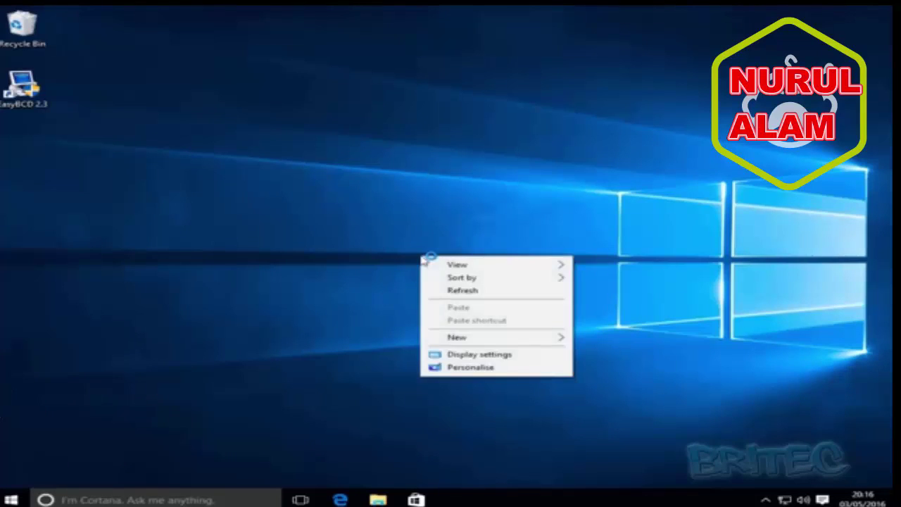
pyautogui.click(479, 356)
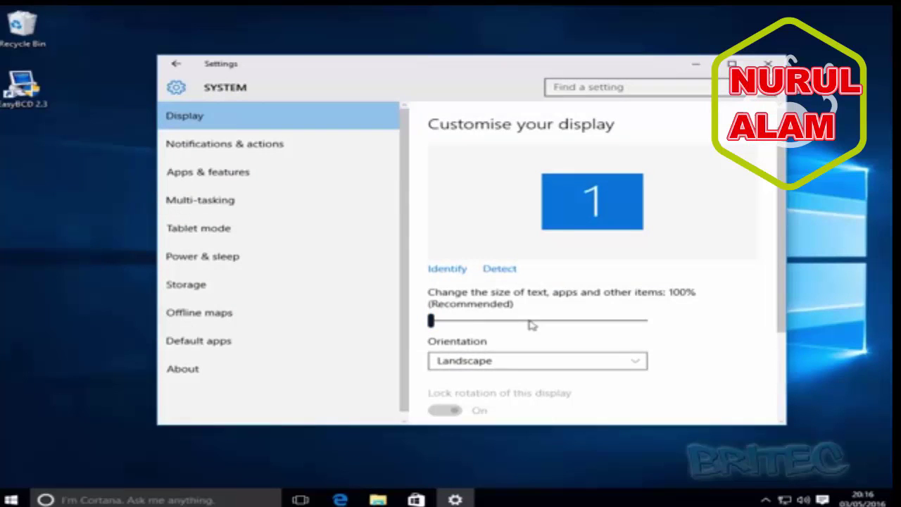
pyautogui.scroll(-3, 544, 324)
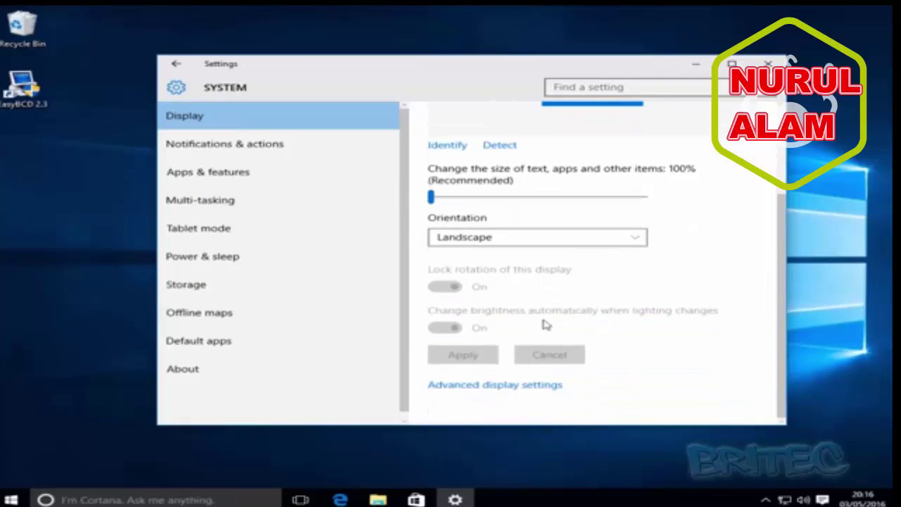
pyautogui.click(480, 386)
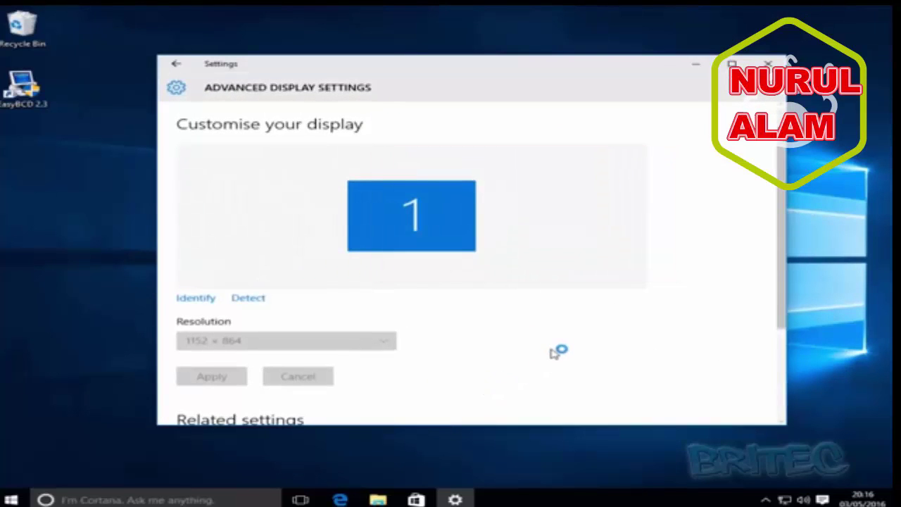
pyautogui.scroll(-3, 554, 352)
pyautogui.scroll(3, 555, 352)
pyautogui.scroll(-3, 435, 344)
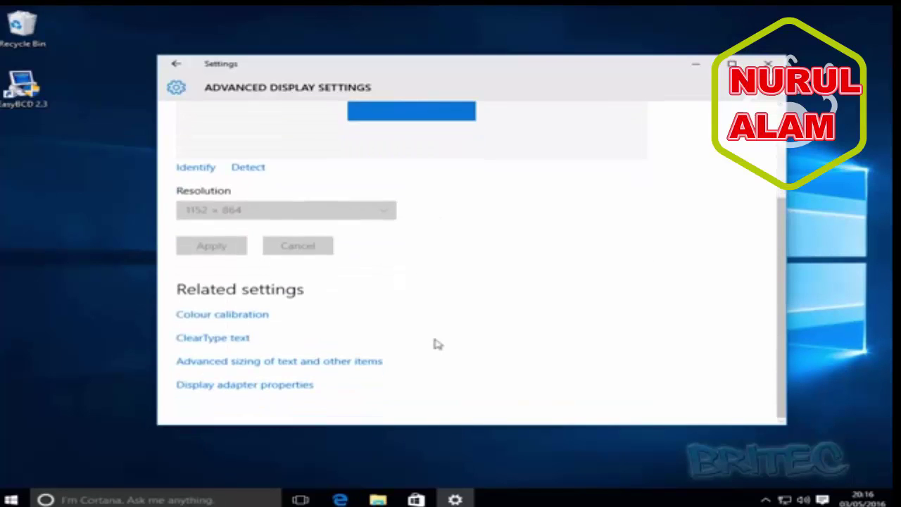
pyautogui.click(250, 386)
pyautogui.moveTo(238, 94); pyautogui.dragTo(310, 146)
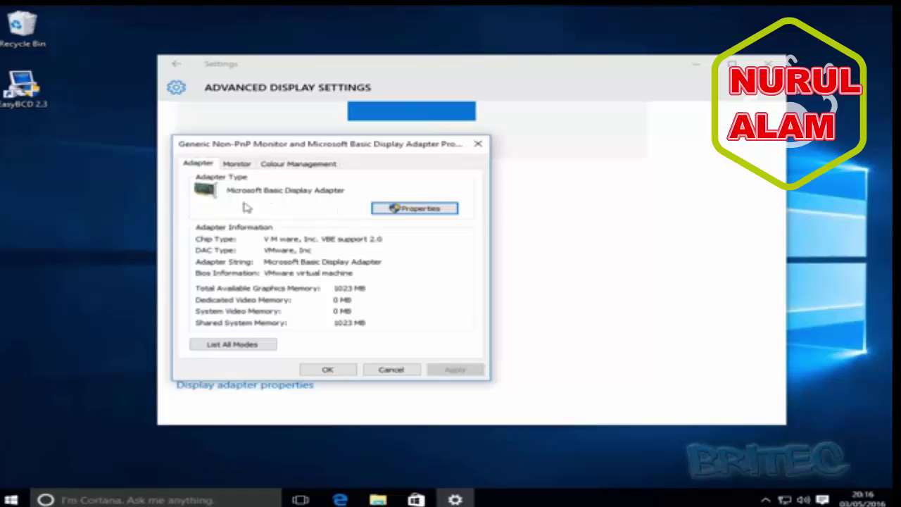
pyautogui.click(413, 211)
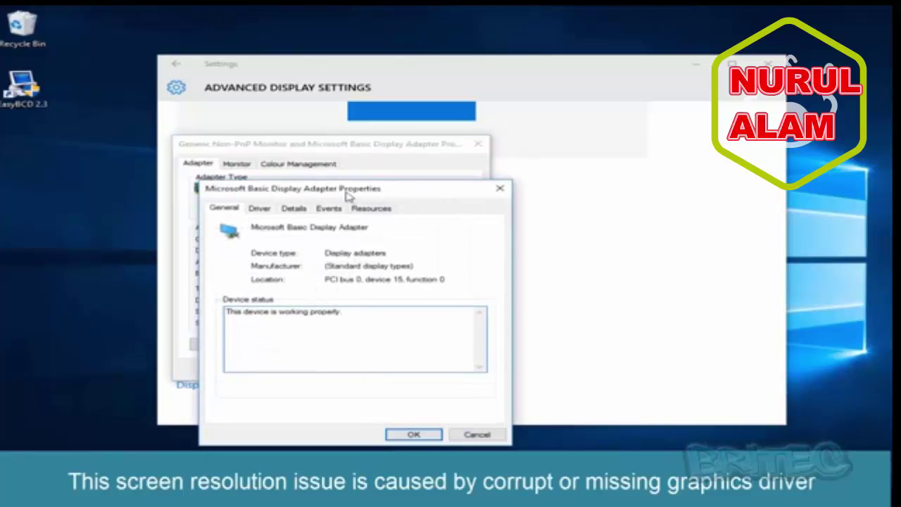
pyautogui.moveTo(345, 194); pyautogui.dragTo(364, 191)
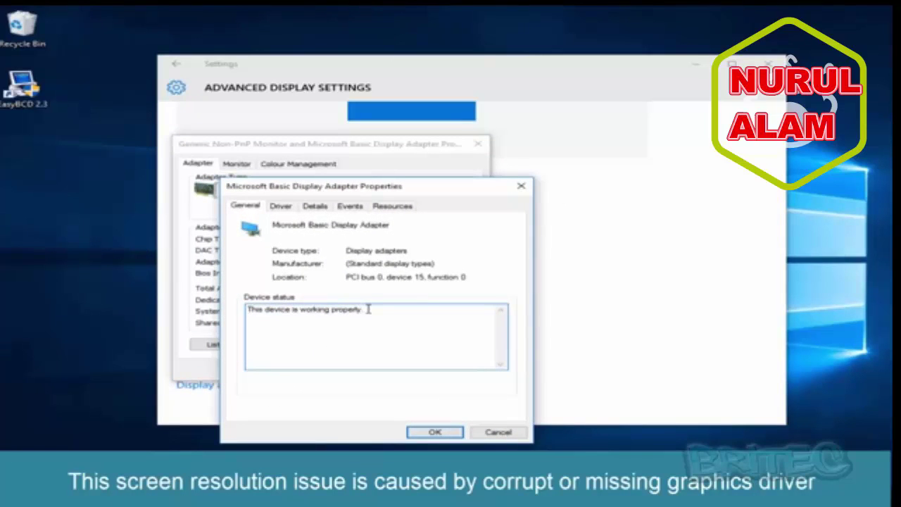
# Highlight the device status message 'This device is working properly'.
pyautogui.moveTo(367, 309); pyautogui.dragTo(249, 311)
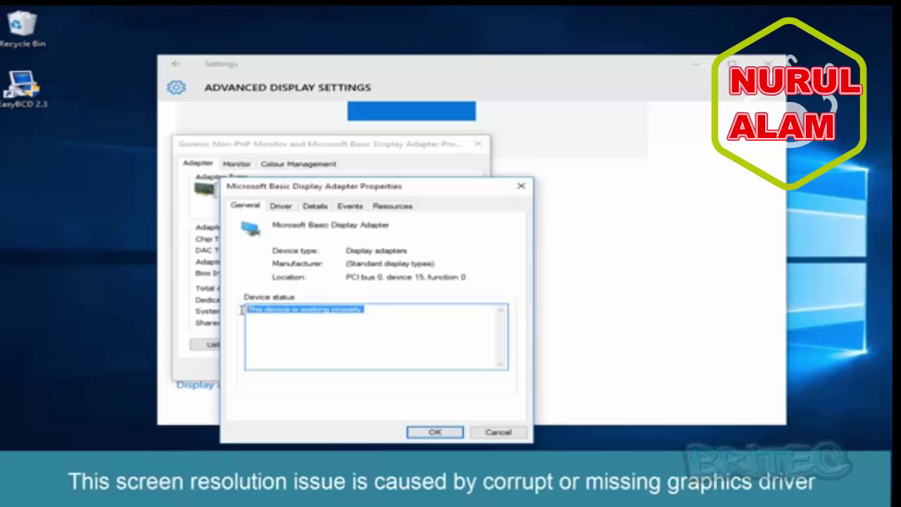
pyautogui.click(316, 319)
pyautogui.moveTo(376, 309); pyautogui.dragTo(253, 311)
pyautogui.click(322, 315)
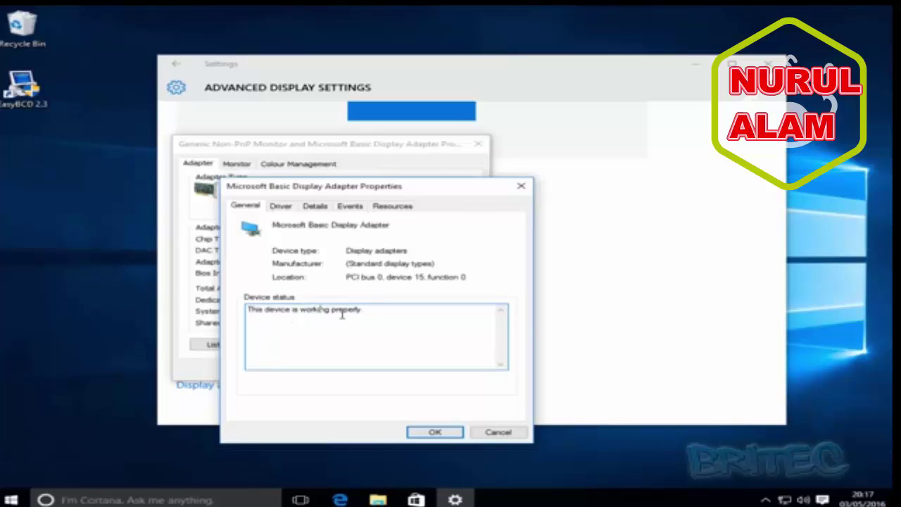
pyautogui.moveTo(361, 312); pyautogui.dragTo(233, 316)
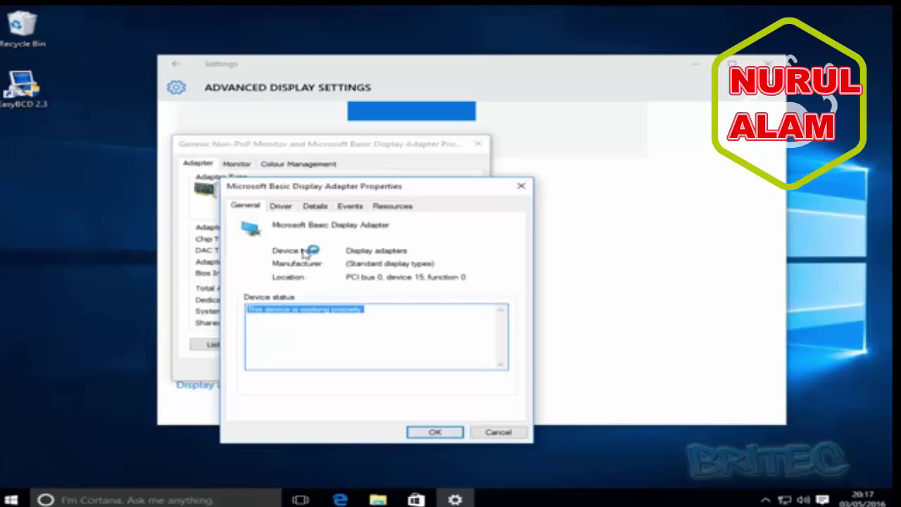
# Search automatically for an updated Microsoft Basic Display Adapter driver, which reports the best driver is already installed.
pyautogui.click(281, 206)
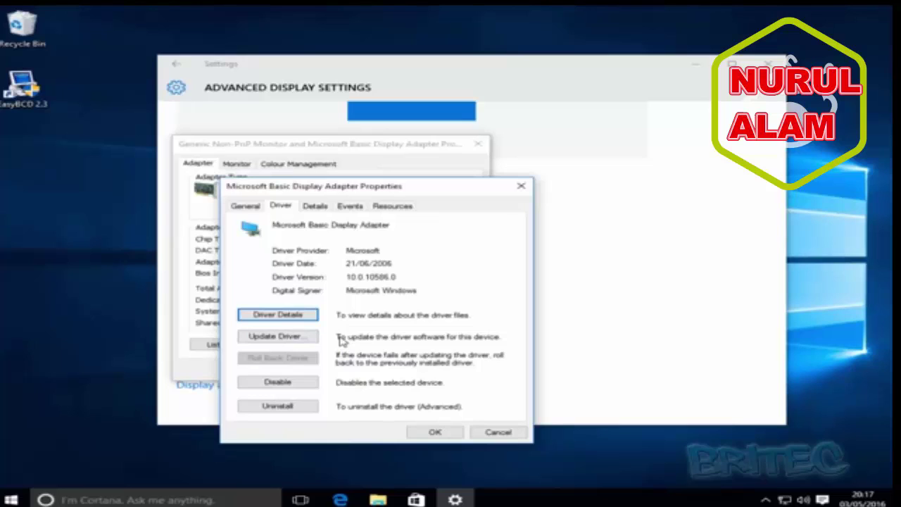
pyautogui.click(295, 337)
pyautogui.click(295, 337)
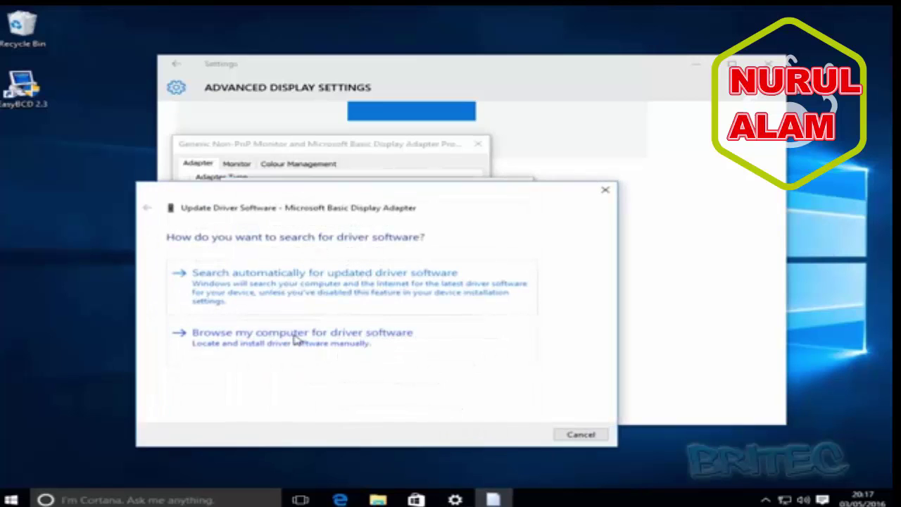
pyautogui.moveTo(299, 197); pyautogui.dragTo(334, 199)
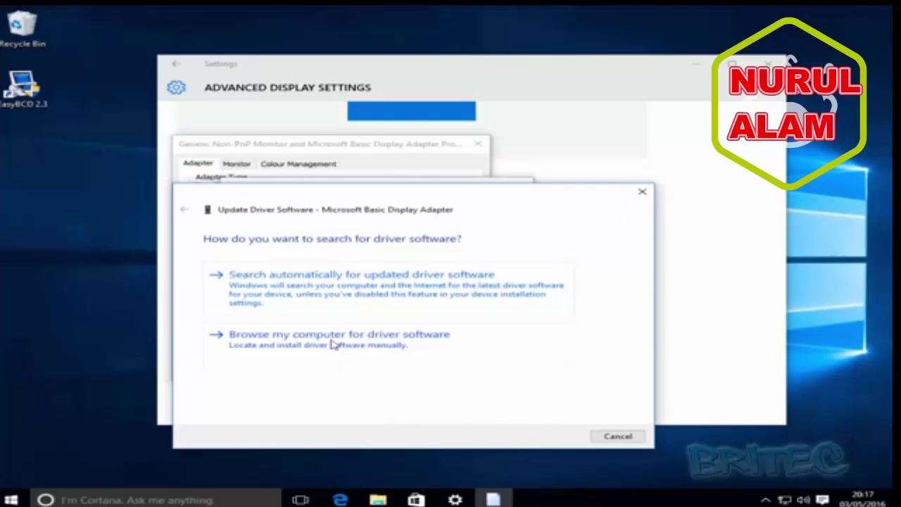
pyautogui.click(347, 295)
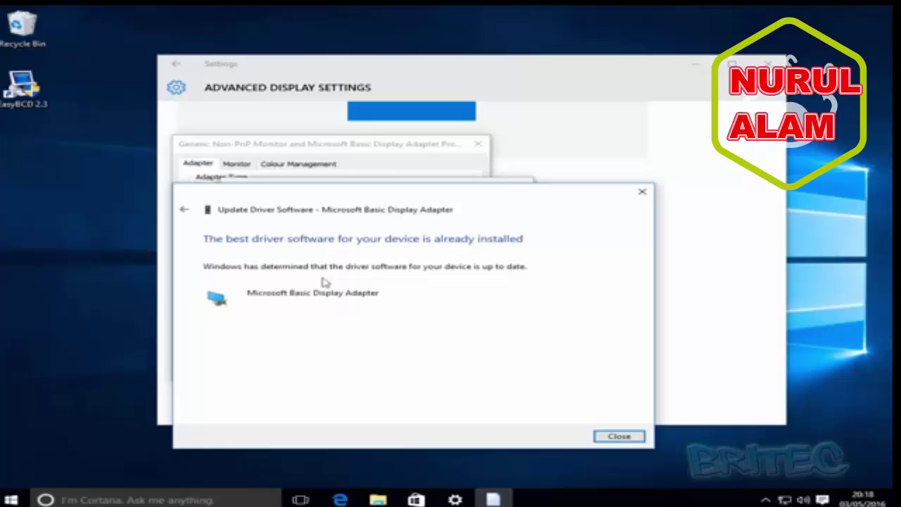
pyautogui.click(619, 436)
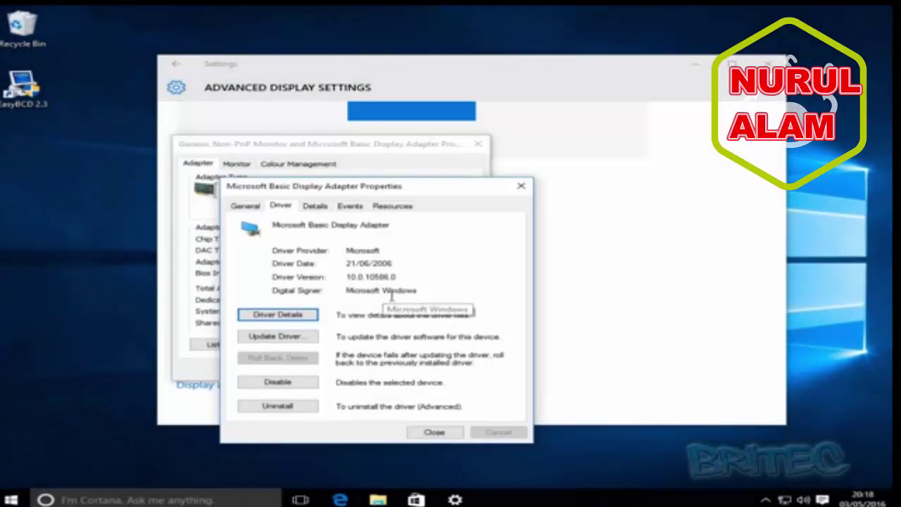
# Uninstall the Microsoft Basic Display Adapter and close Settings and the adapter properties.
pyautogui.click(283, 408)
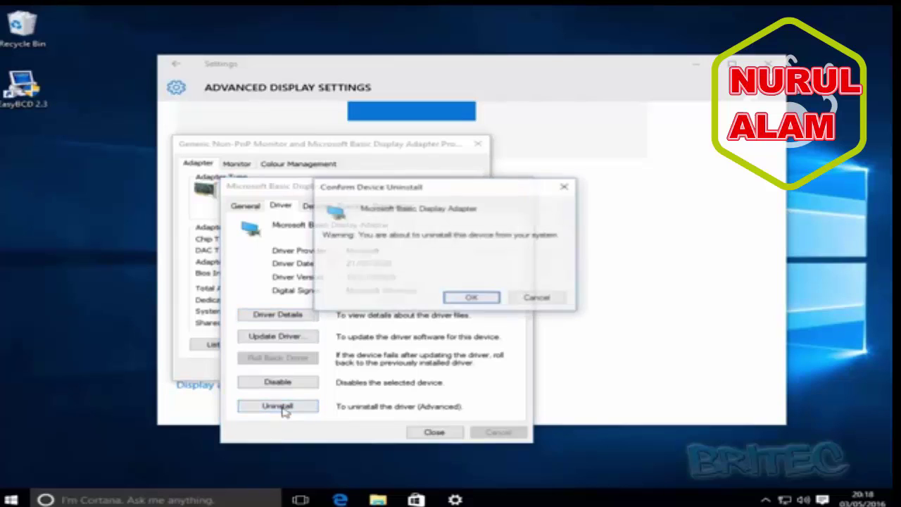
pyautogui.click(472, 299)
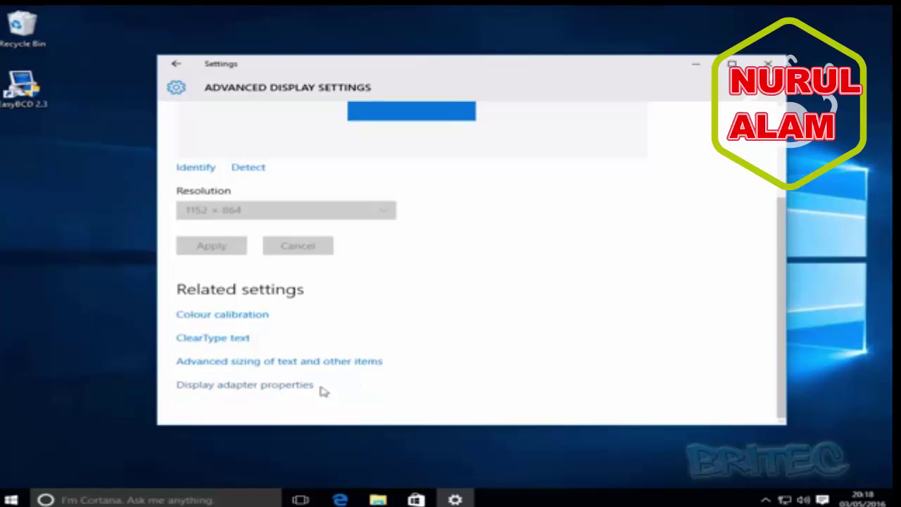
pyautogui.click(768, 64)
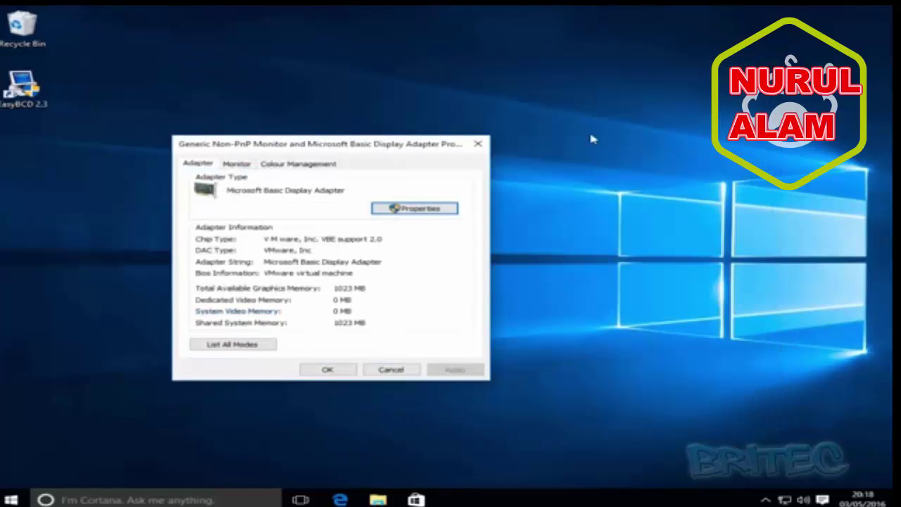
pyautogui.click(326, 370)
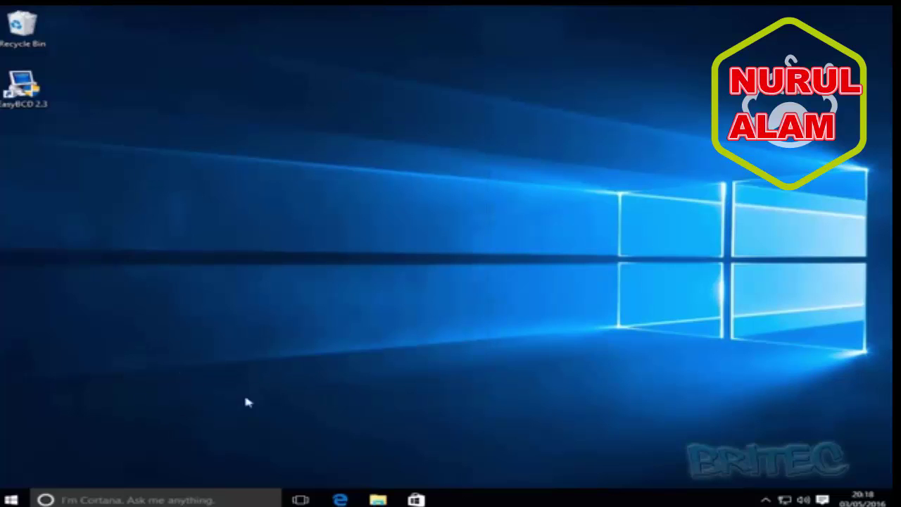
# Restart the computer from the Start button's right-click menu.
pyautogui.rightClick(14, 500)
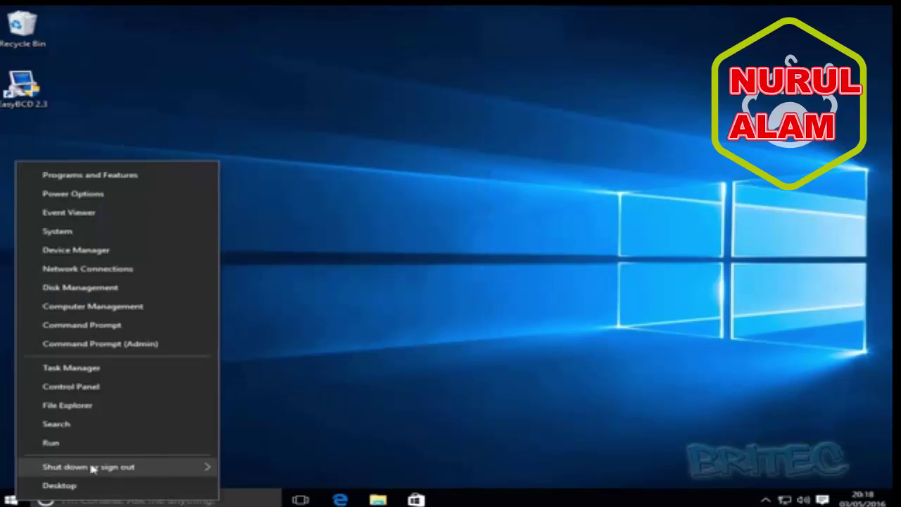
pyautogui.moveTo(104, 467)
pyautogui.click(255, 465)
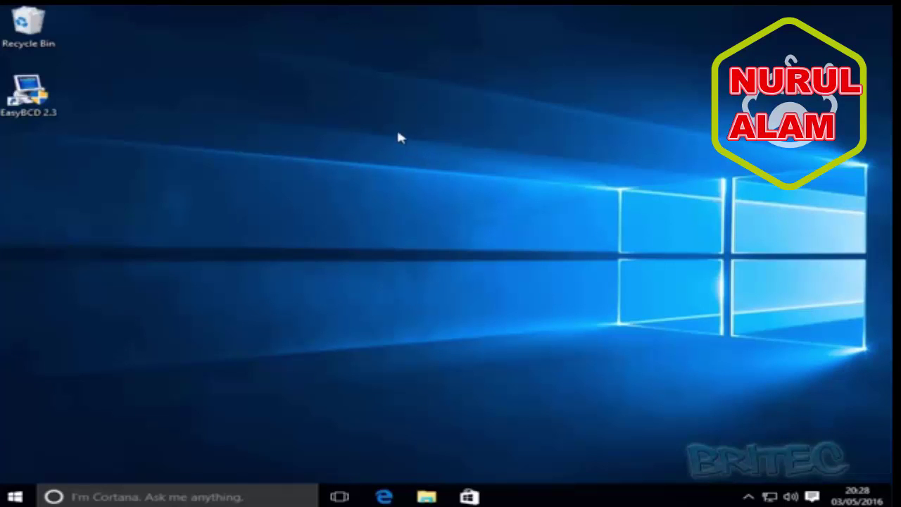
# Go to Advanced display settings from the desktop's Display settings.
pyautogui.rightClick(397, 211)
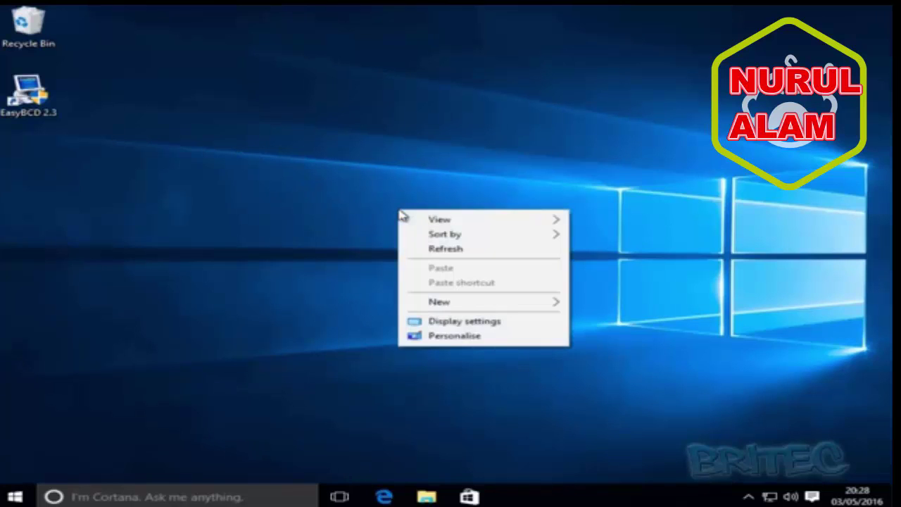
pyautogui.click(426, 324)
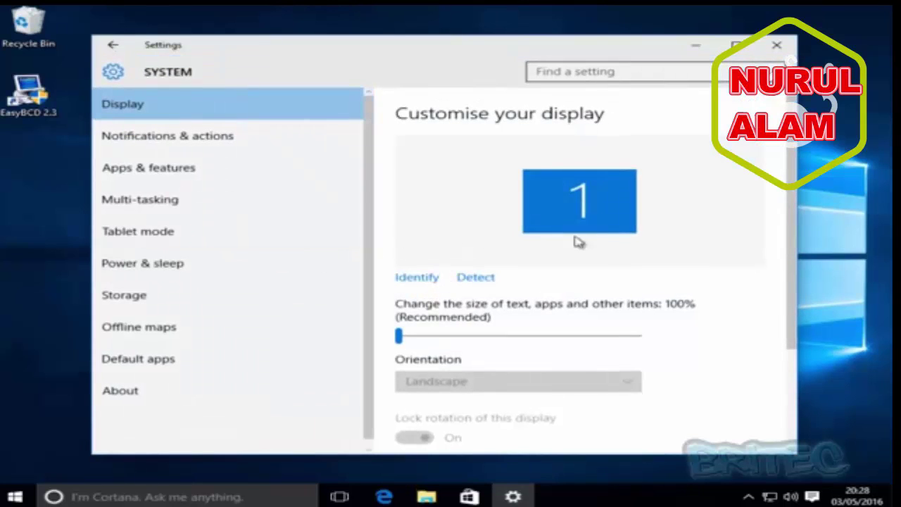
pyautogui.scroll(-3, 780, 204)
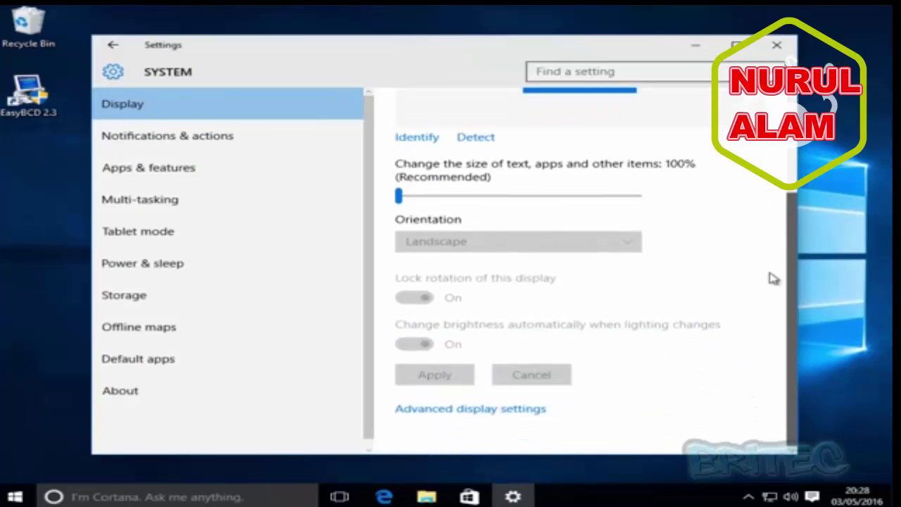
pyautogui.click(459, 415)
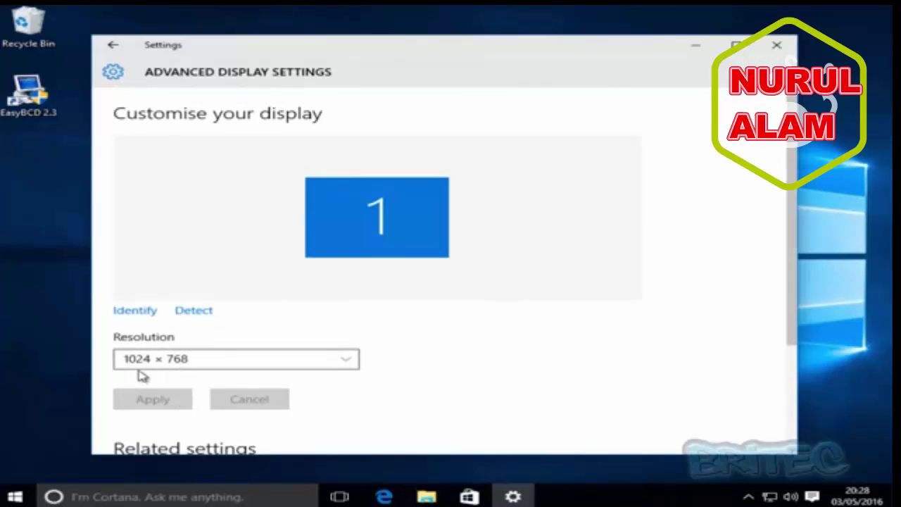
# Set the resolution to 1920 × 1080, apply and keep it, then close Settings.
pyautogui.click(350, 361)
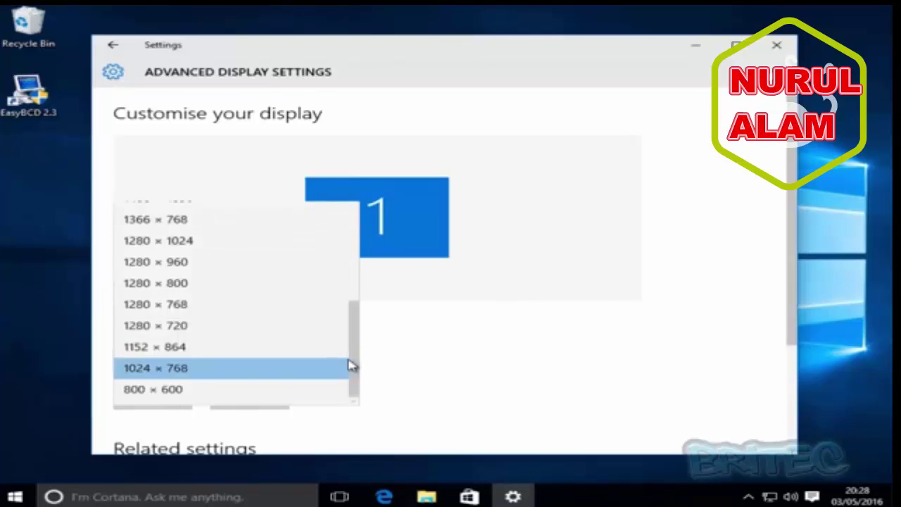
pyautogui.scroll(1, 358, 347)
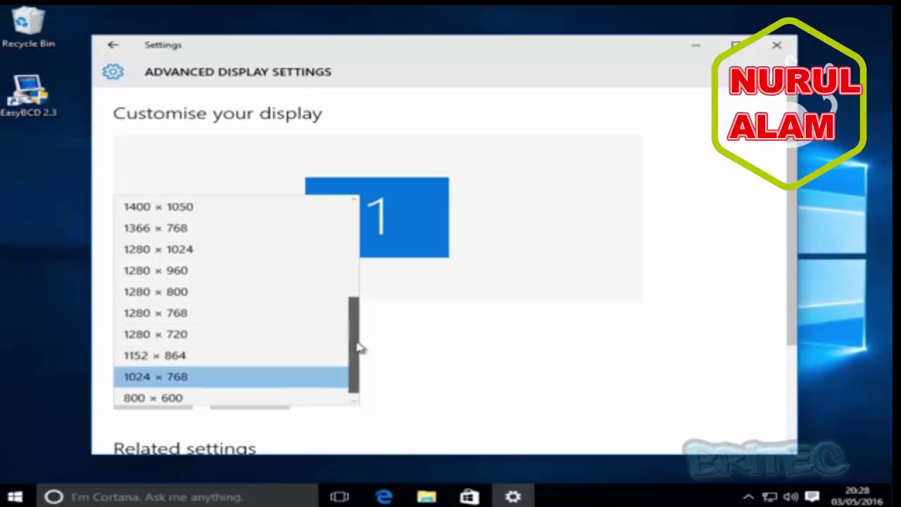
pyautogui.moveTo(357, 347); pyautogui.dragTo(354, 251)
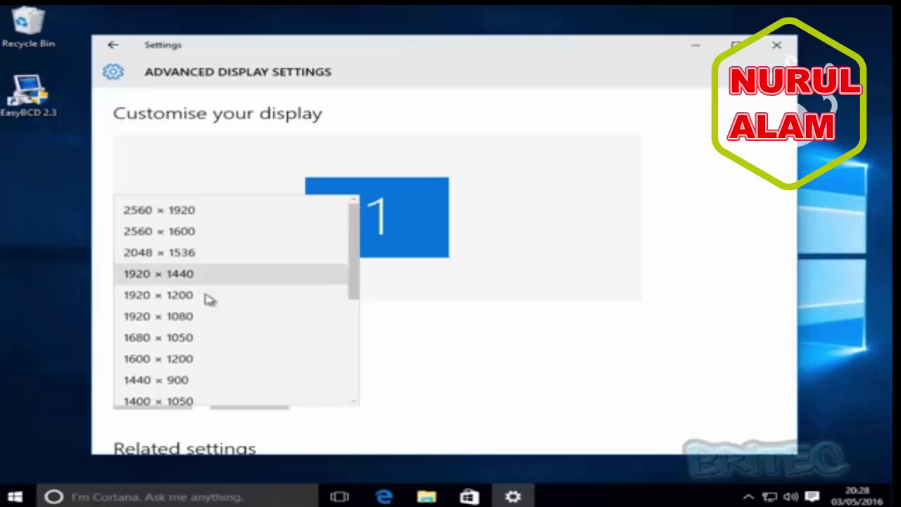
pyautogui.click(202, 325)
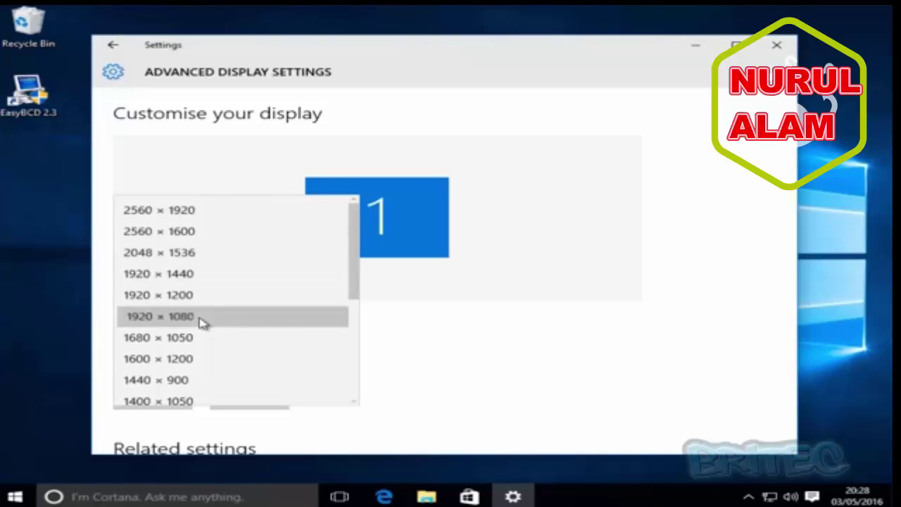
pyautogui.click(169, 402)
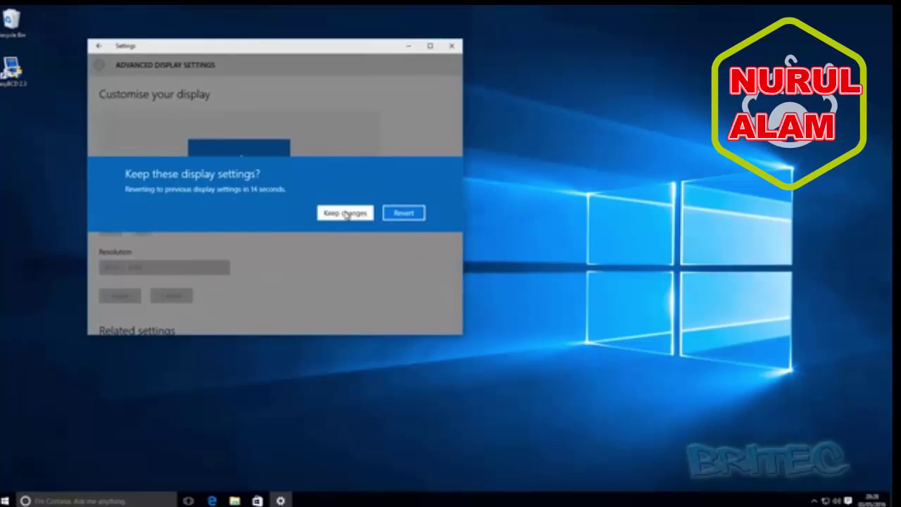
pyautogui.click(345, 213)
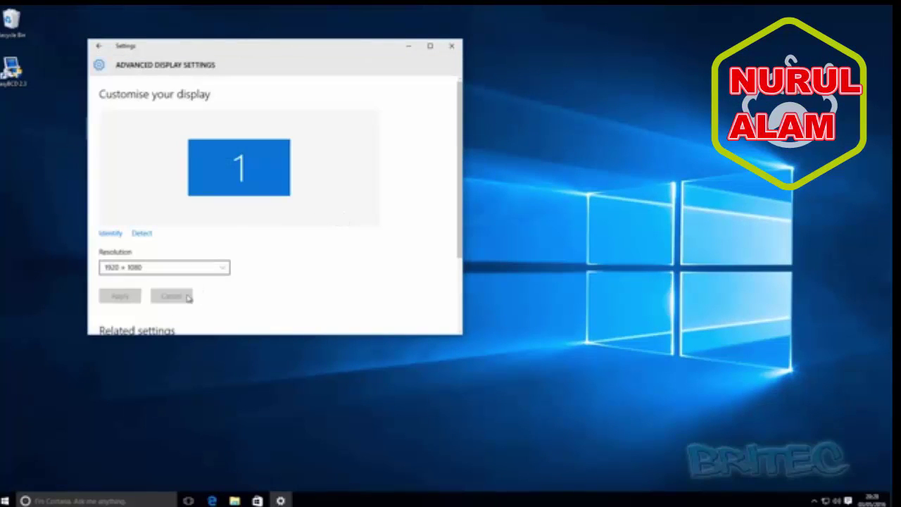
pyautogui.click(453, 47)
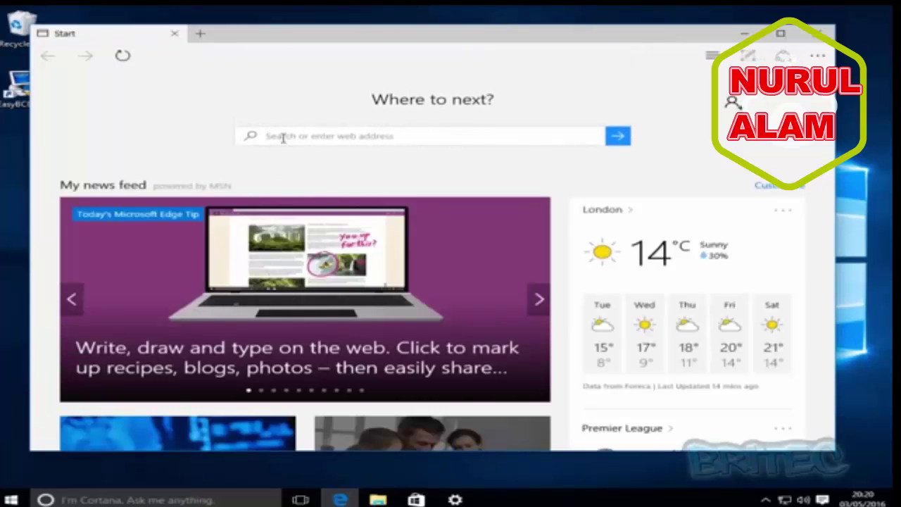
# Search for 'amd drivers', open AMD's Download Drivers page, then open a blank new tab.
pyautogui.write('amd drivers')
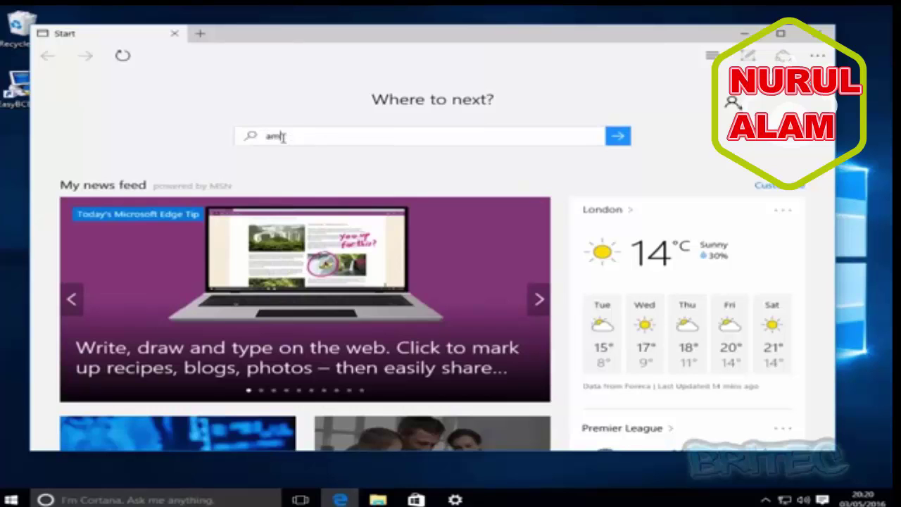
pyautogui.press('Return')
pyautogui.click(293, 291)
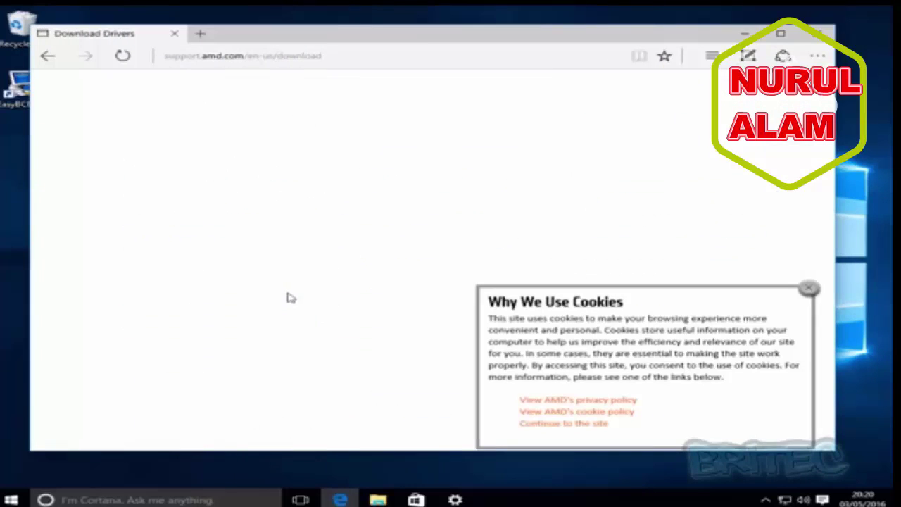
pyautogui.scroll(-2, 789, 310)
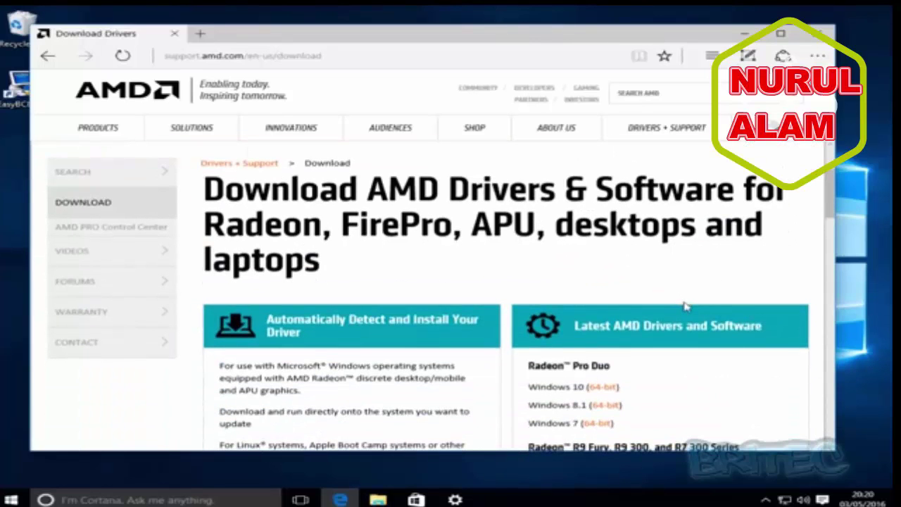
pyautogui.scroll(1, 687, 306)
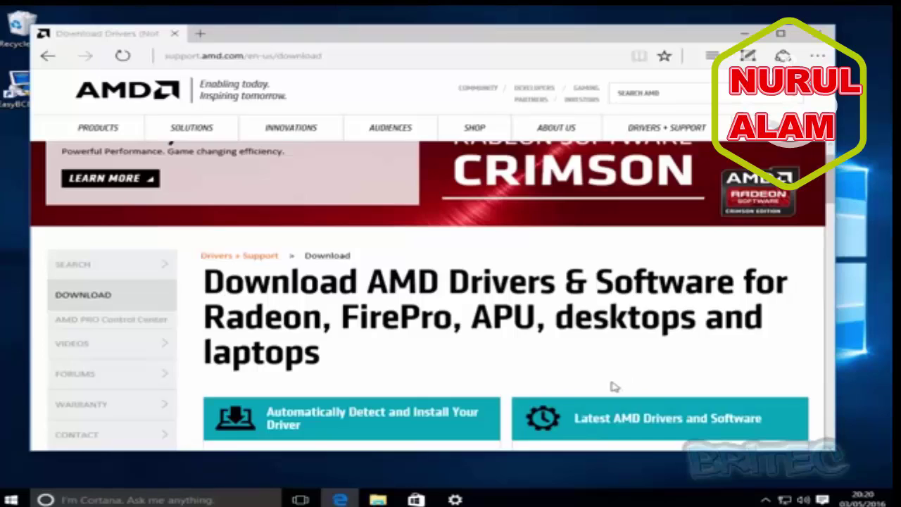
pyautogui.scroll(-1, 611, 386)
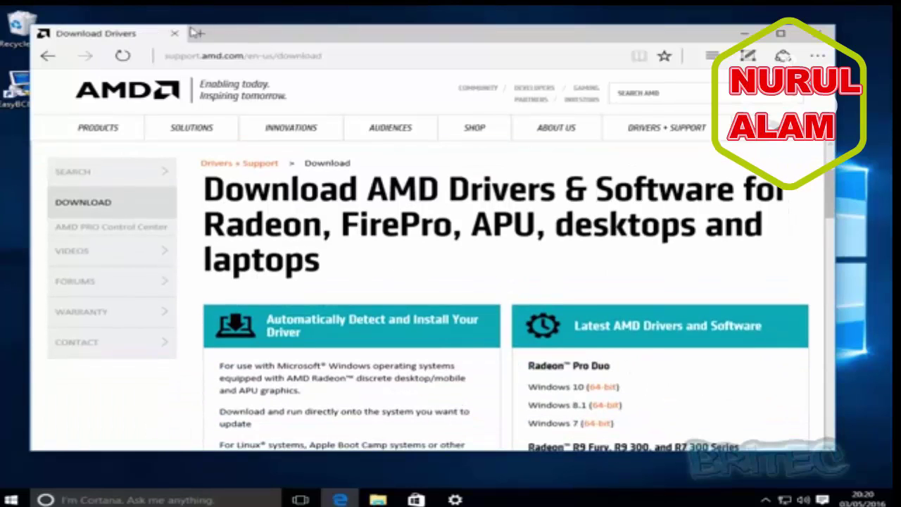
pyautogui.click(200, 33)
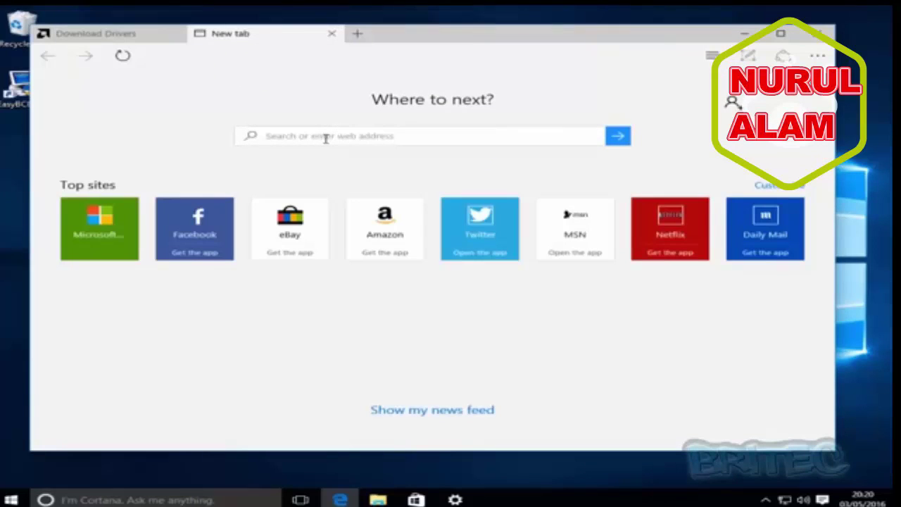
# Search Bing for 'nvidia' and open NVIDIA's Driver Downloads page.
pyautogui.write('nvidia')
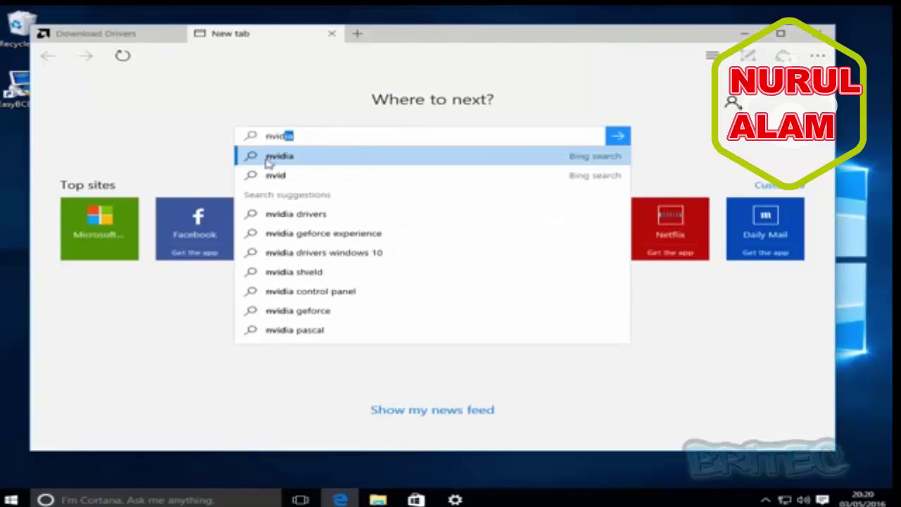
pyautogui.click(272, 161)
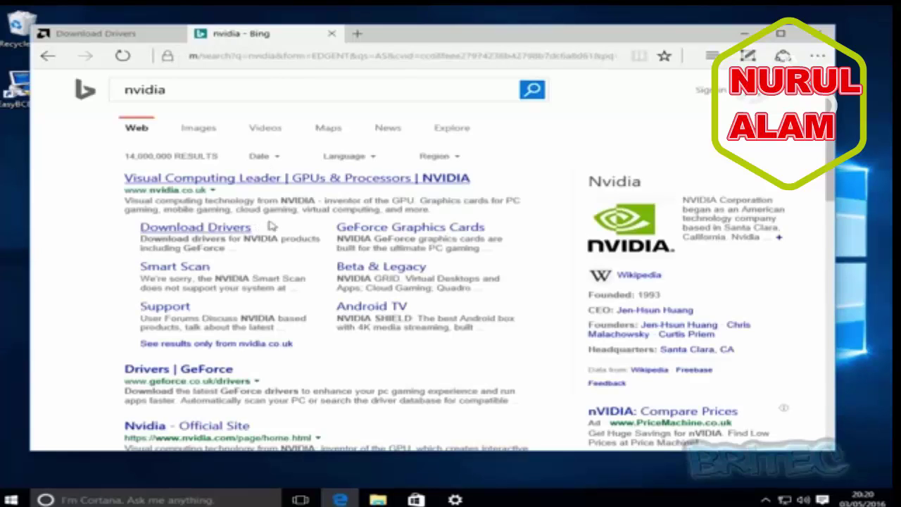
pyautogui.click(227, 238)
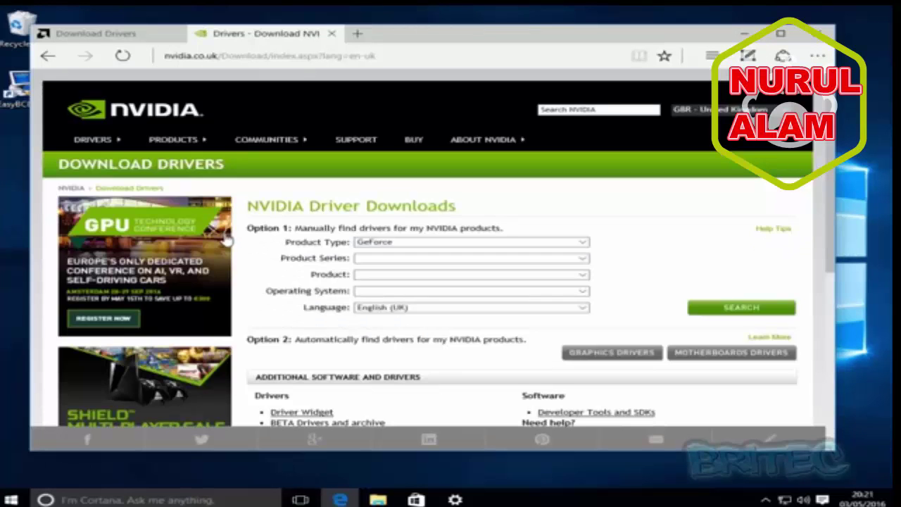
# Choose product type GeForce, series GeForce 900 and product GeForce GTX TITAN X.
pyautogui.click(503, 243)
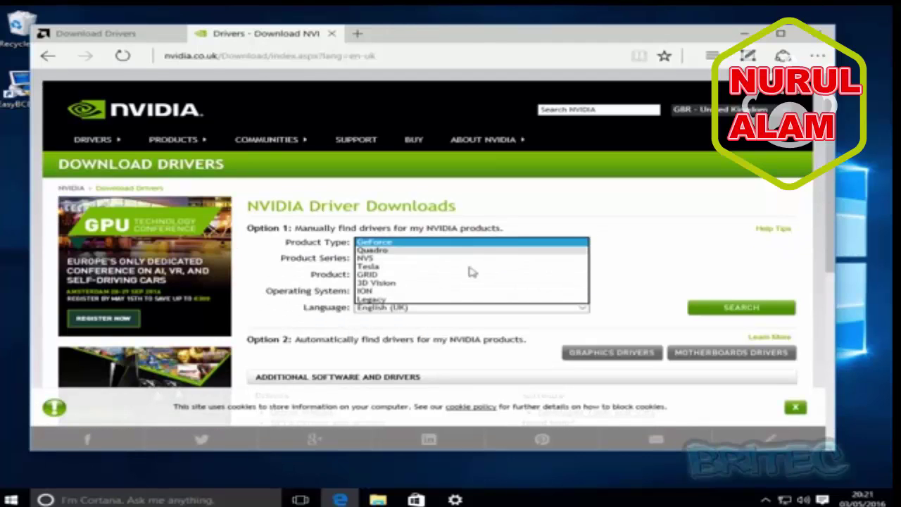
pyautogui.click(697, 251)
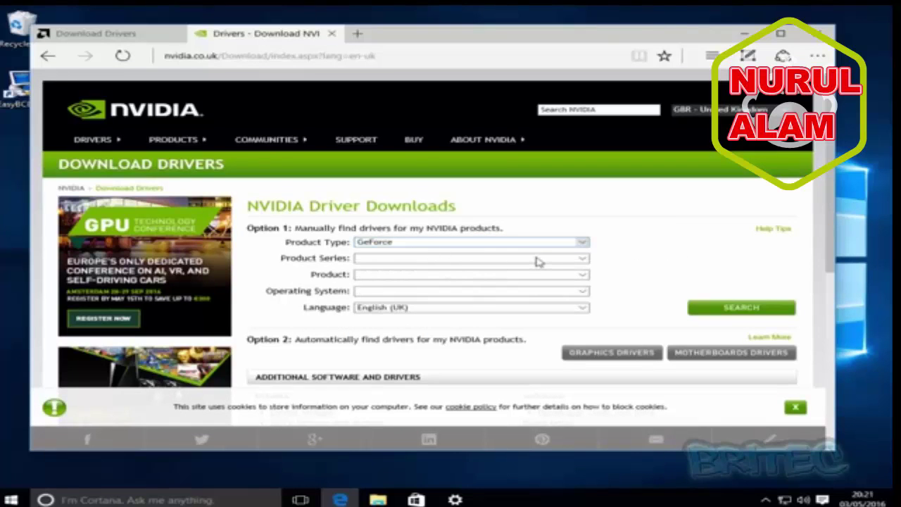
pyautogui.click(581, 259)
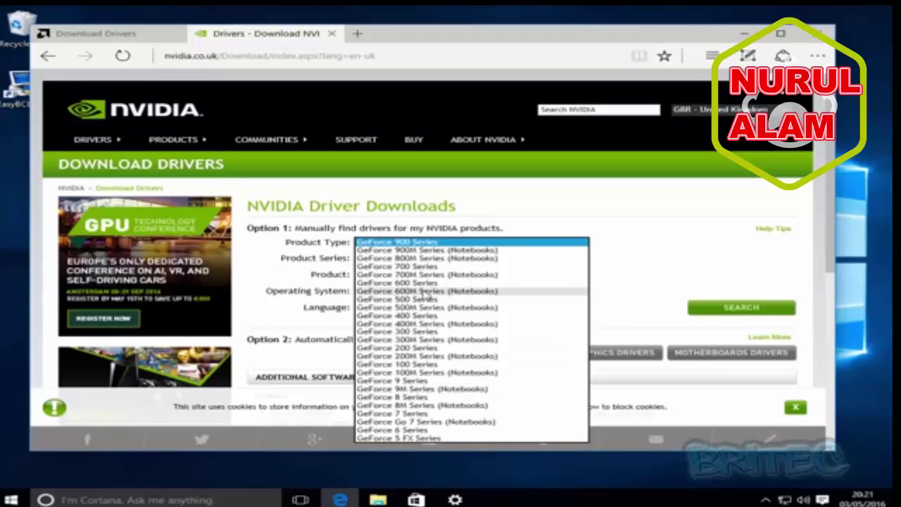
pyautogui.click(638, 283)
pyautogui.click(519, 276)
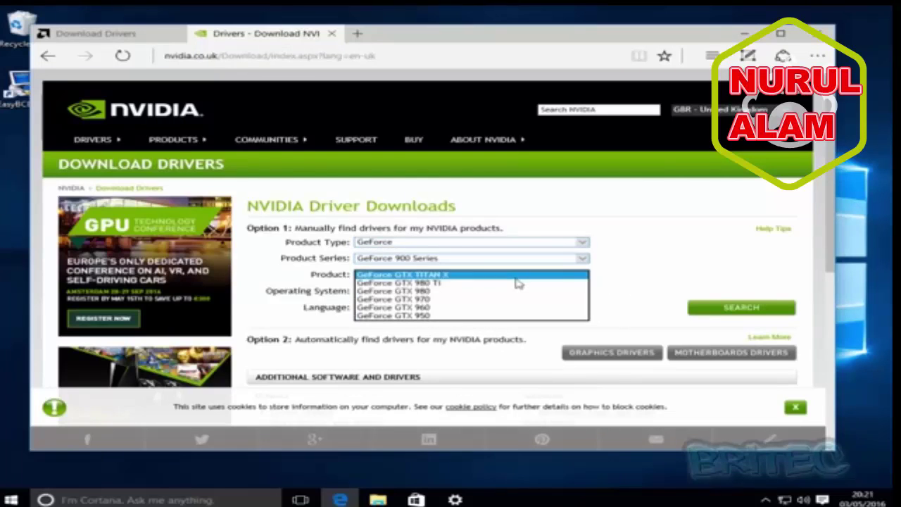
pyautogui.click(658, 264)
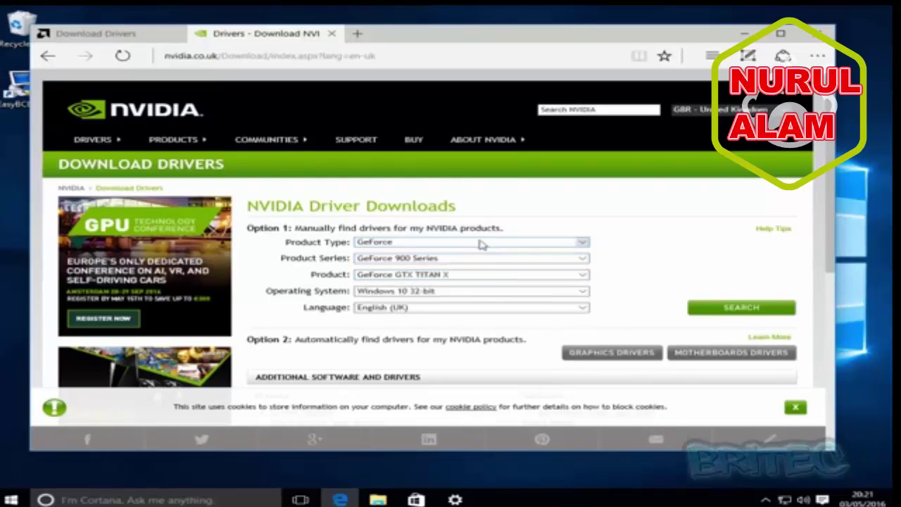
# Select Windows 10 64-bit, search to find Game Ready Driver 365.10, then close Edge.
pyautogui.click(465, 294)
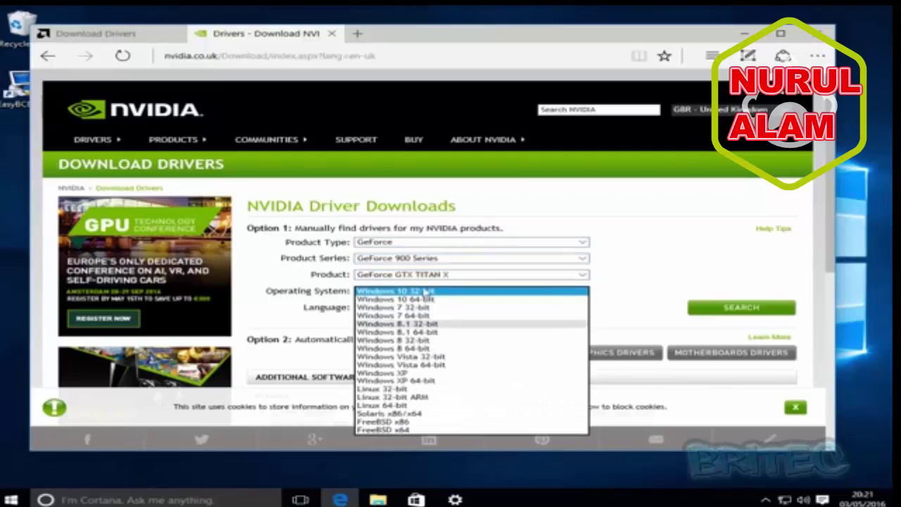
pyautogui.click(658, 264)
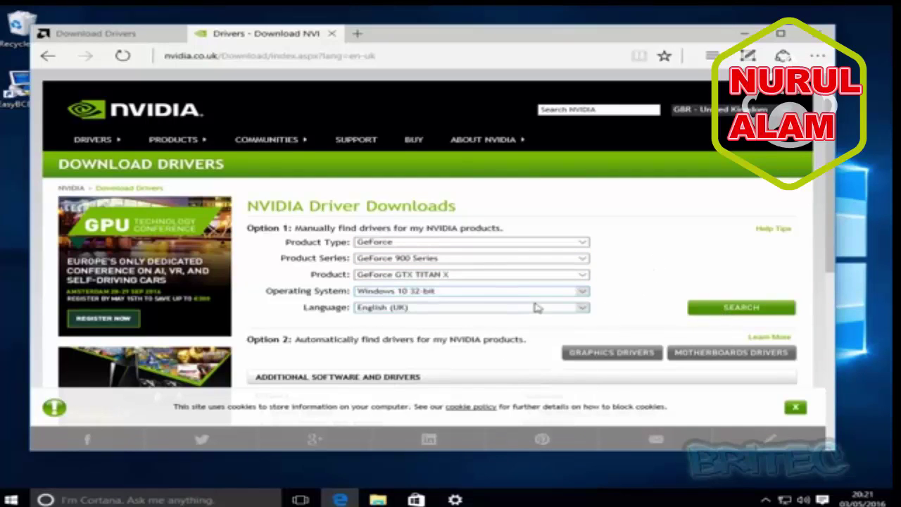
pyautogui.click(567, 293)
pyautogui.click(539, 304)
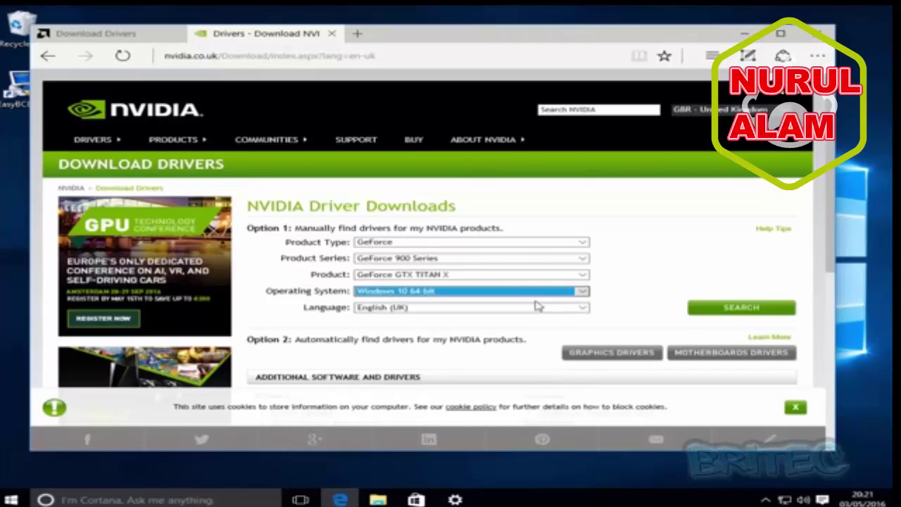
pyautogui.click(728, 316)
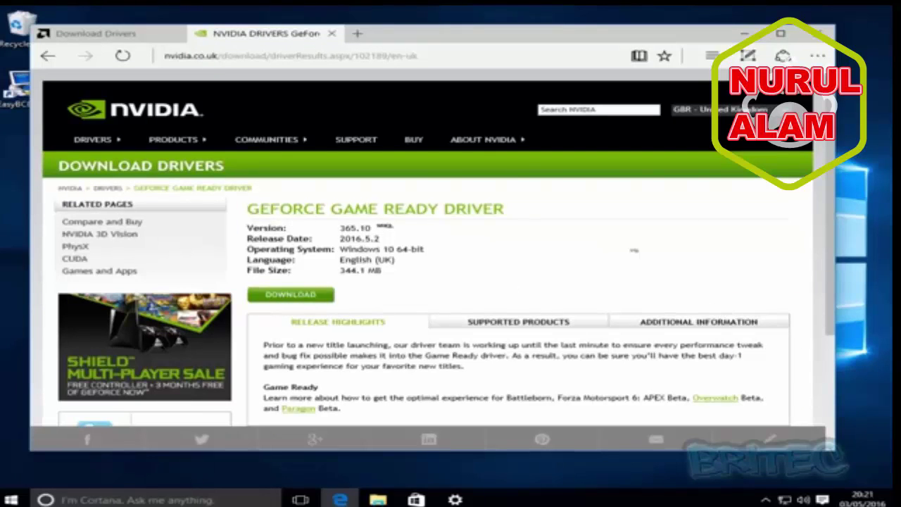
pyautogui.click(820, 33)
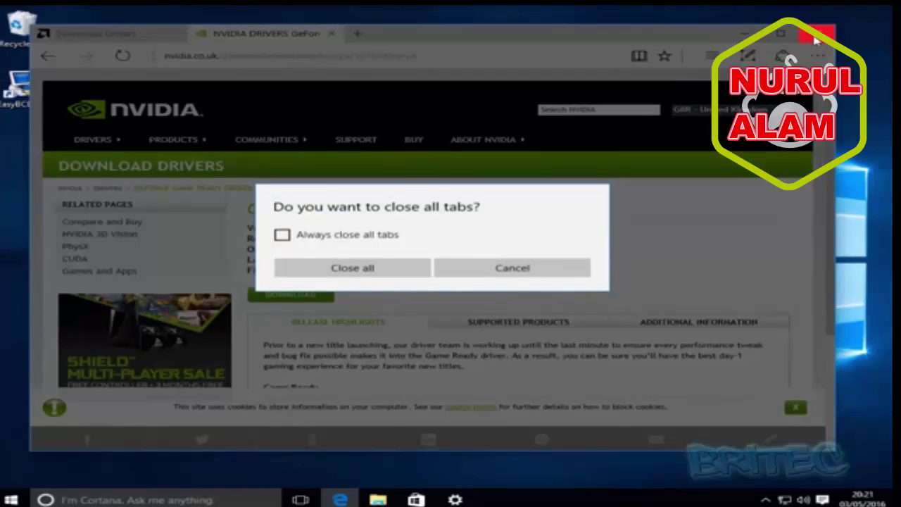
pyautogui.click(368, 267)
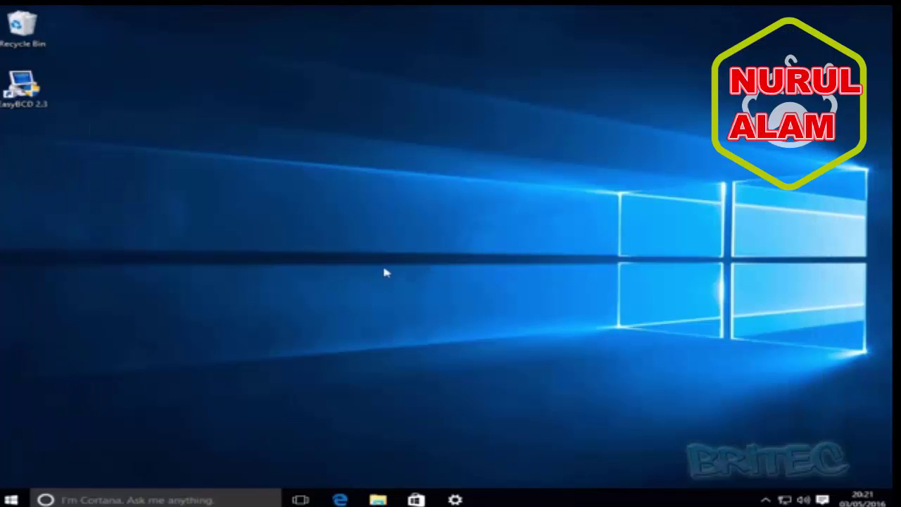
pyautogui.press('super+i')
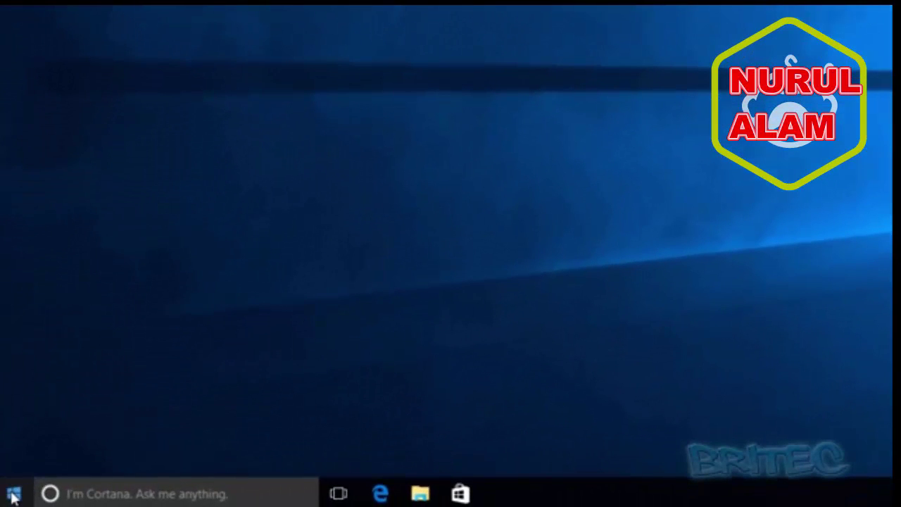
# Open Device Manager, expand Display adapters and bring up VMware SVGA 3D's actions, including Uninstall.
pyautogui.rightClick(13, 496)
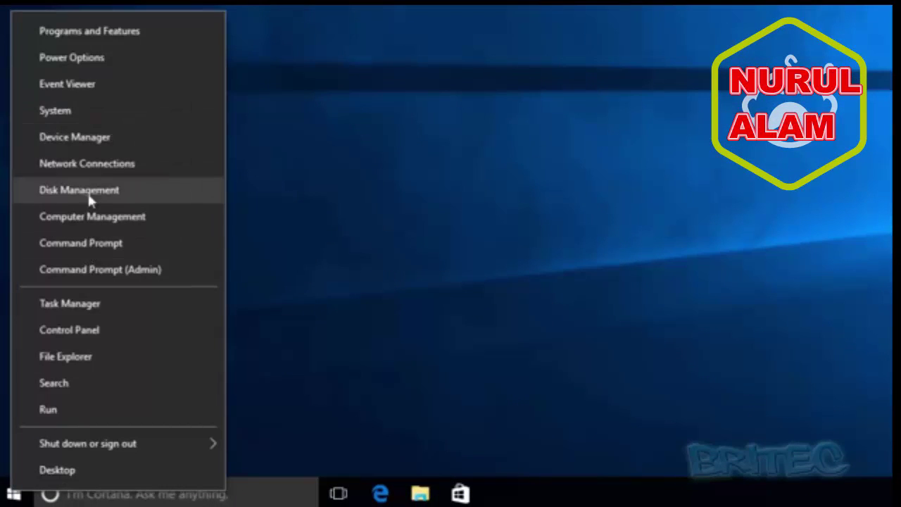
pyautogui.click(89, 136)
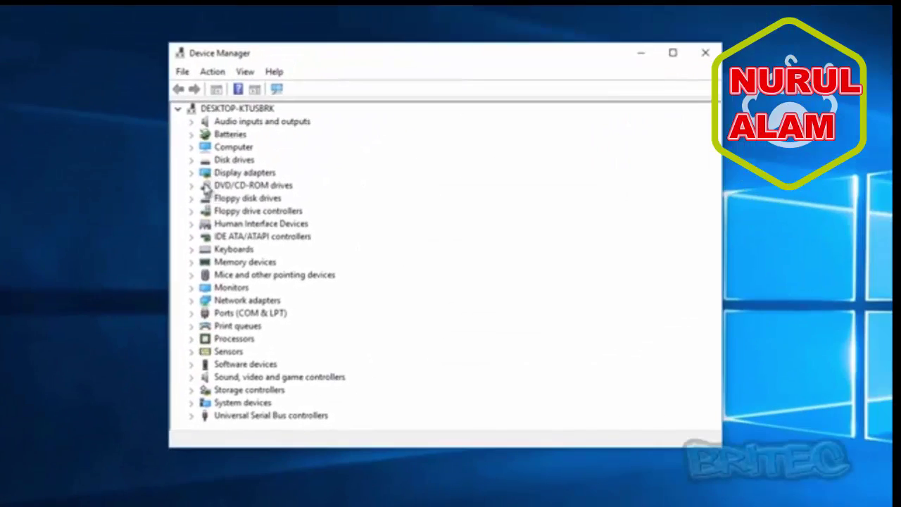
pyautogui.click(190, 173)
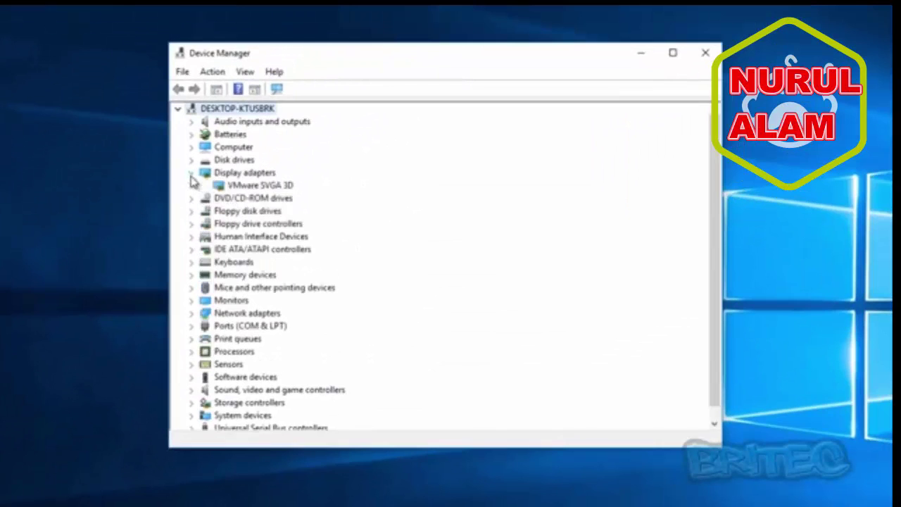
pyautogui.click(257, 187)
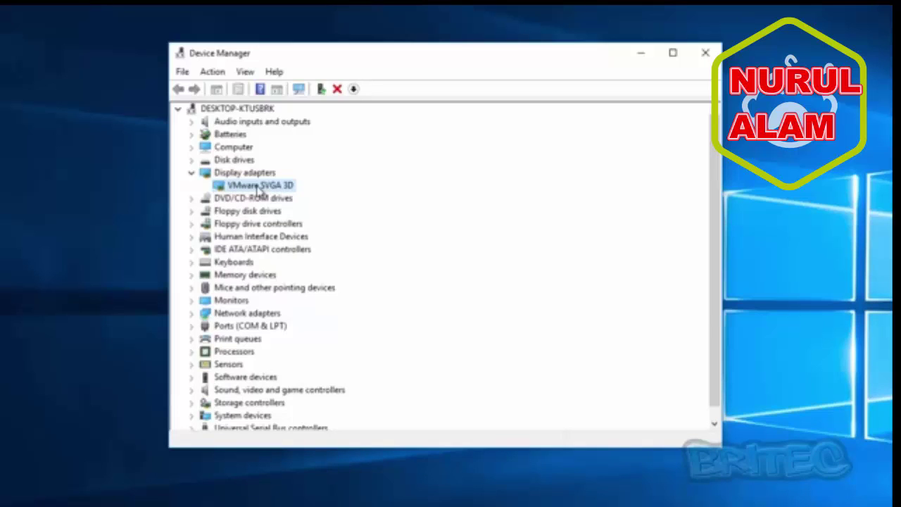
pyautogui.rightClick(258, 189)
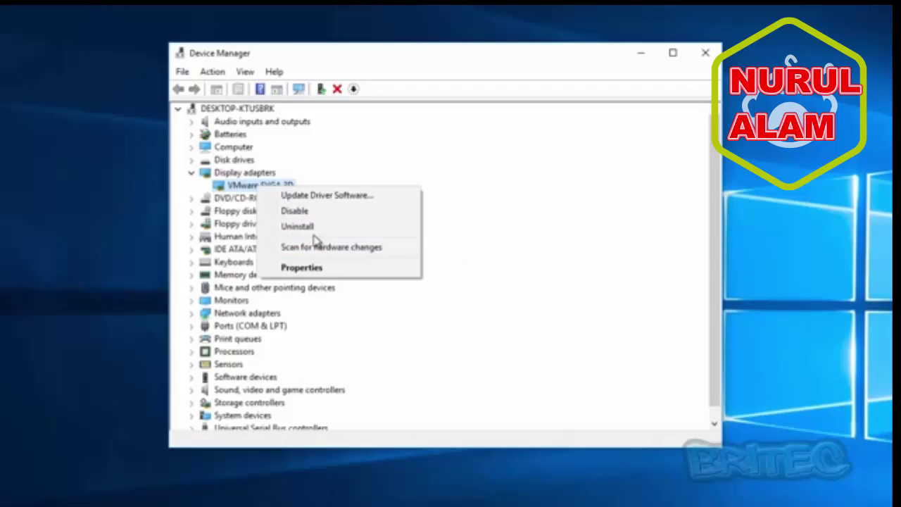
# Dismiss the adapter menu, close Device Manager, and close the forum browser window with Alt+F4.
pyautogui.click(501, 308)
pyautogui.click(705, 53)
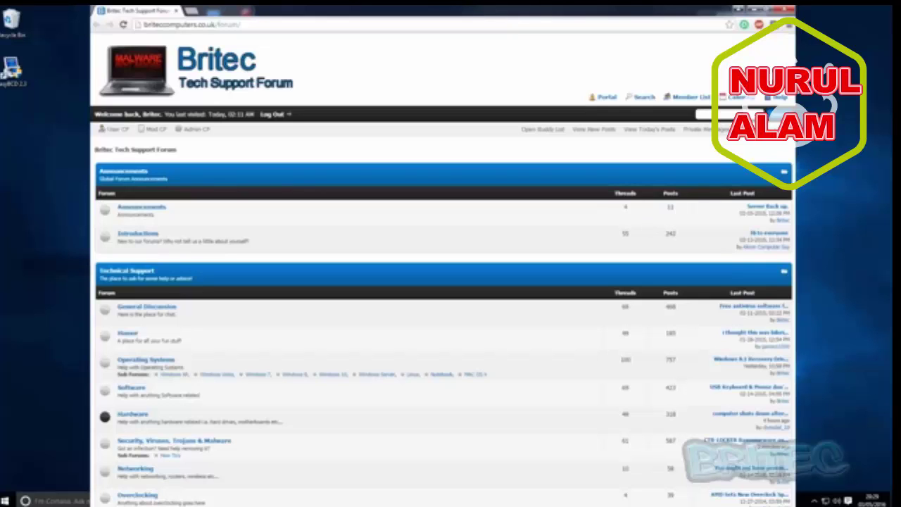
pyautogui.hotkey('alt', 'F4')
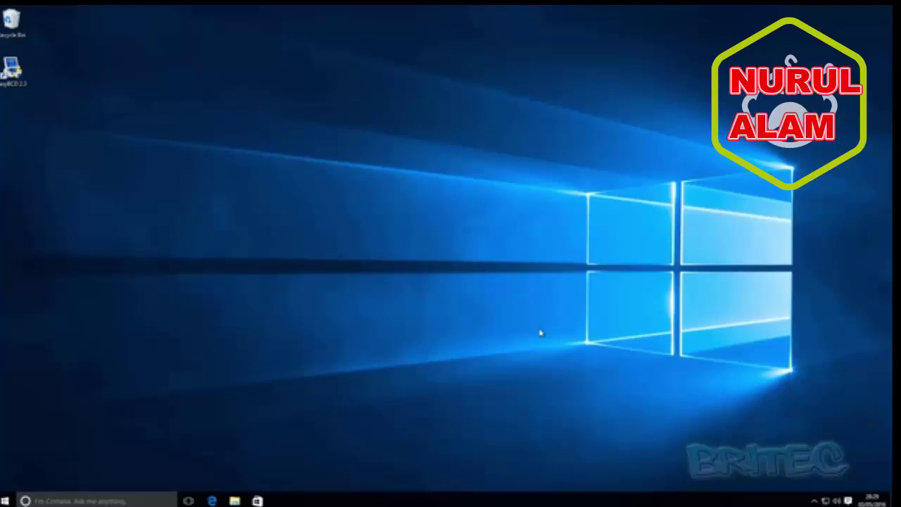